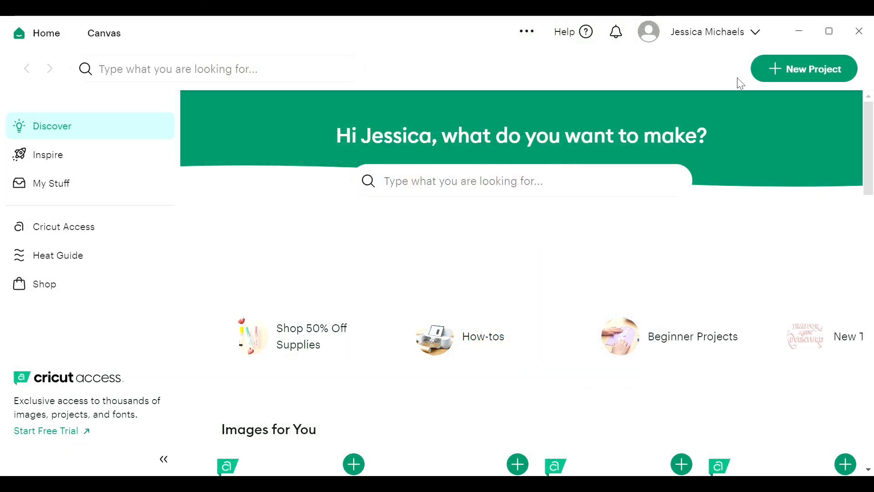
# - Create a new project containing the text "O", enlarged to about 4 by 4.98 in
pyautogui.click(787, 64)
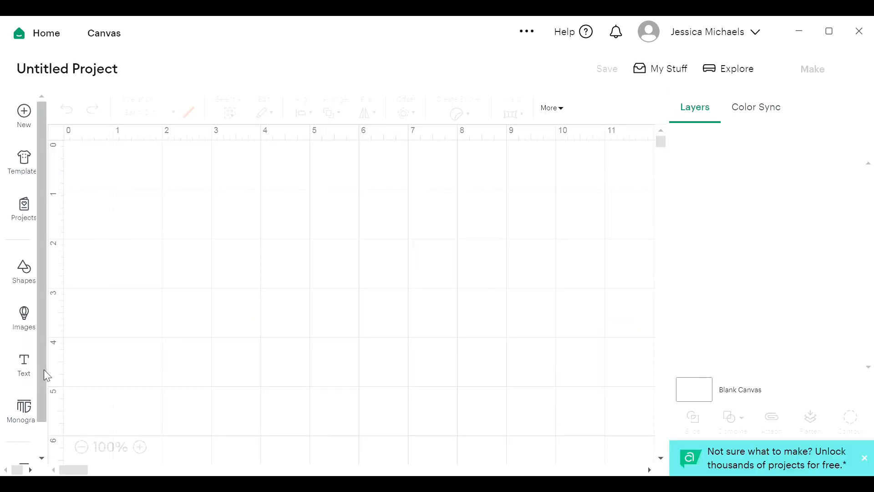
pyautogui.click(34, 384)
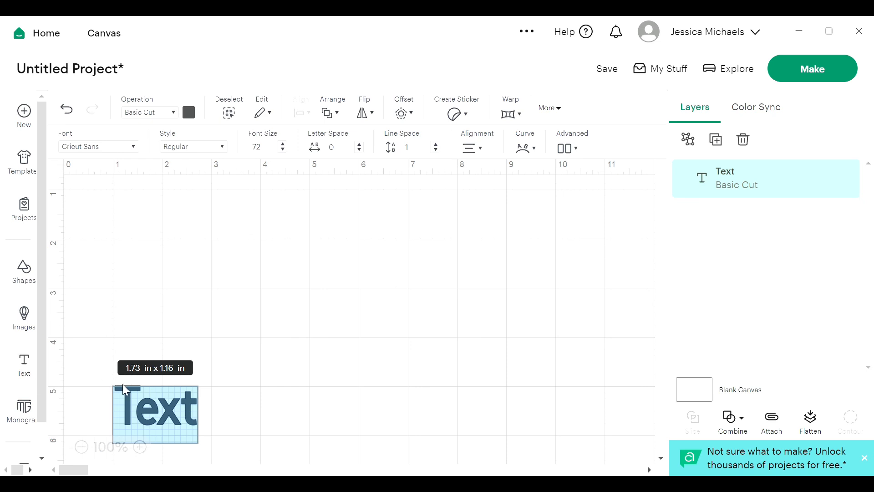
pyautogui.write('O')
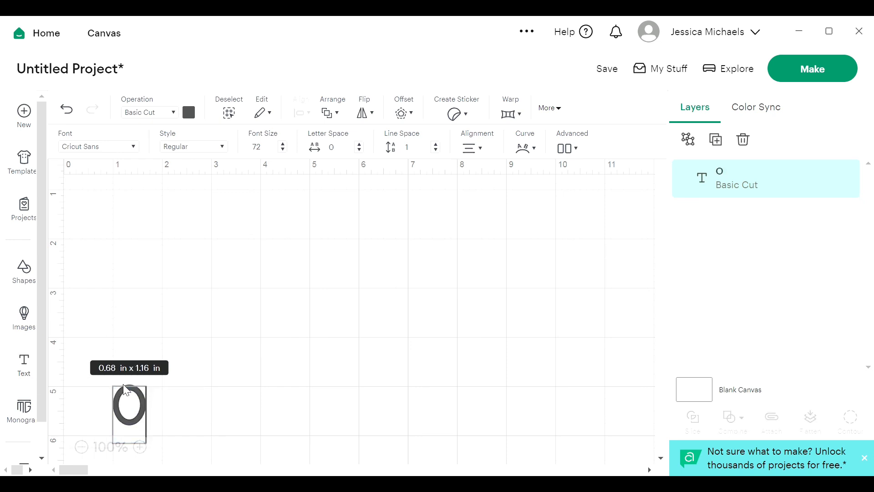
pyautogui.click(183, 403)
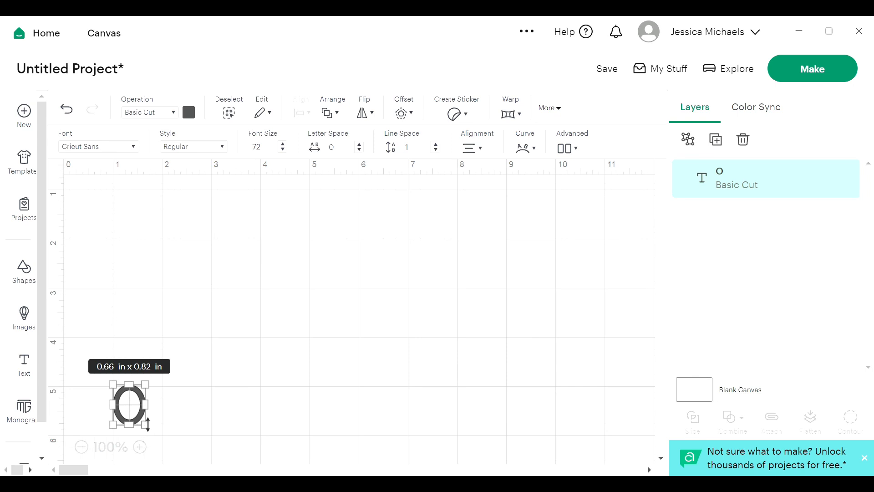
pyautogui.moveTo(144, 417); pyautogui.dragTo(434, 434)
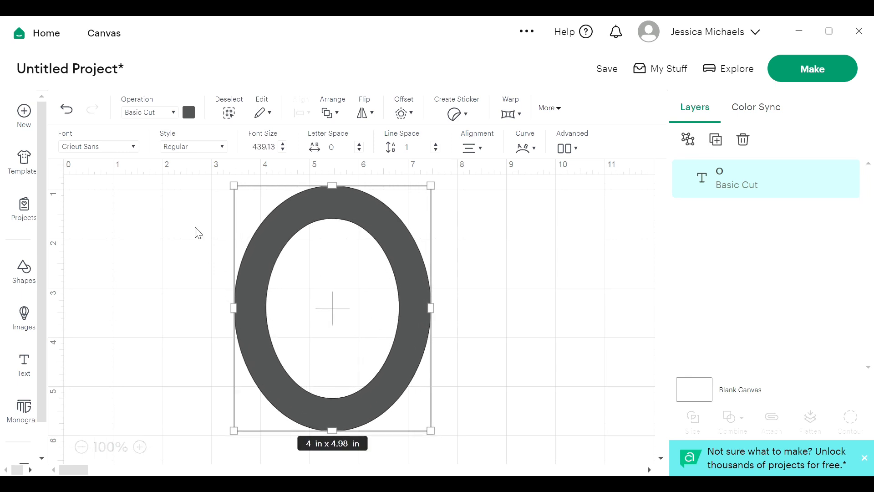
# - Set the letter's font to the system font American Purpose
pyautogui.click(134, 147)
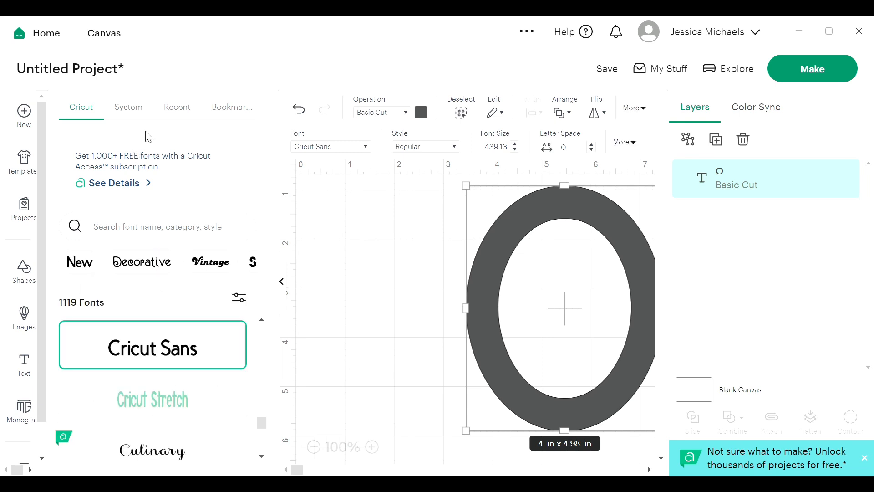
pyautogui.click(136, 109)
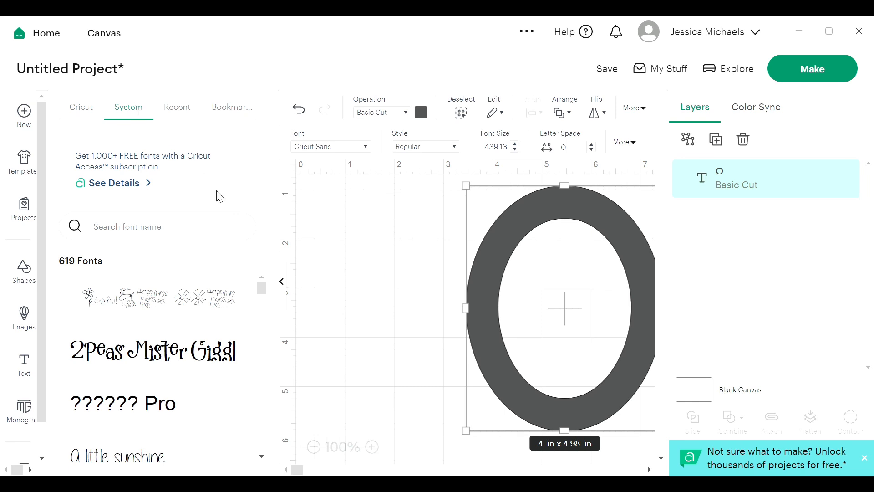
pyautogui.scroll(-7, 263, 348)
pyautogui.scroll(-5, 264, 350)
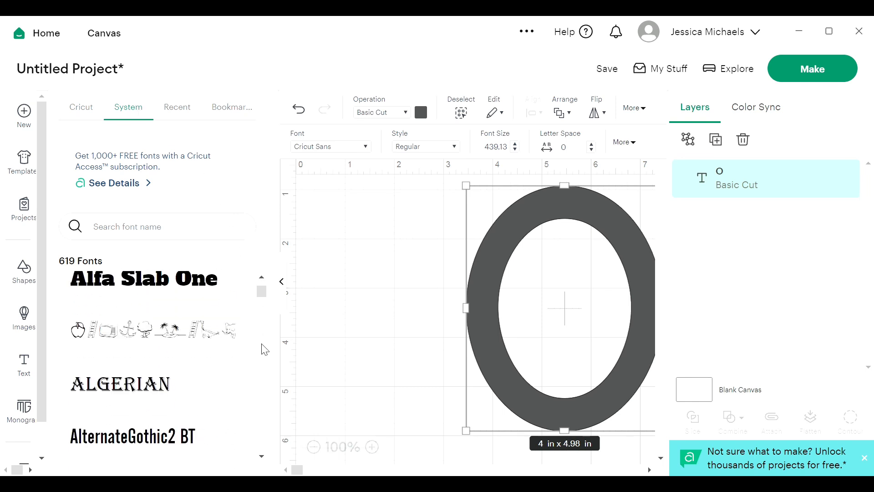
pyautogui.scroll(-3, 263, 349)
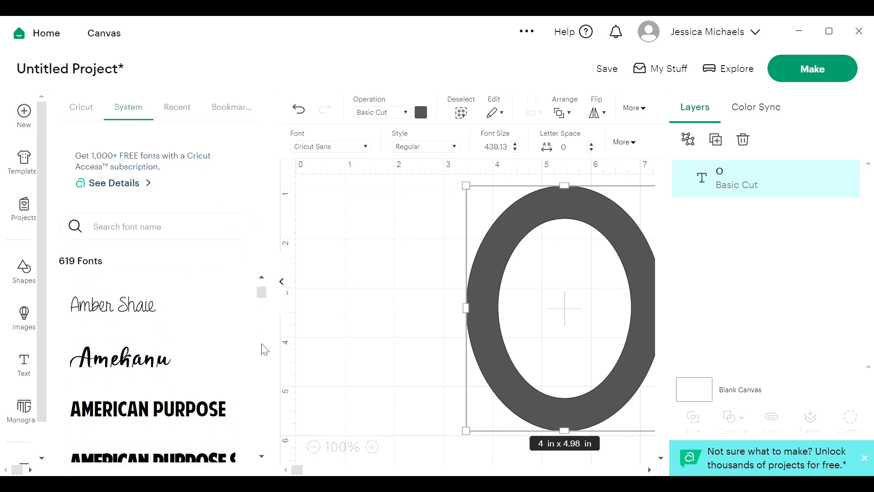
pyautogui.click(174, 416)
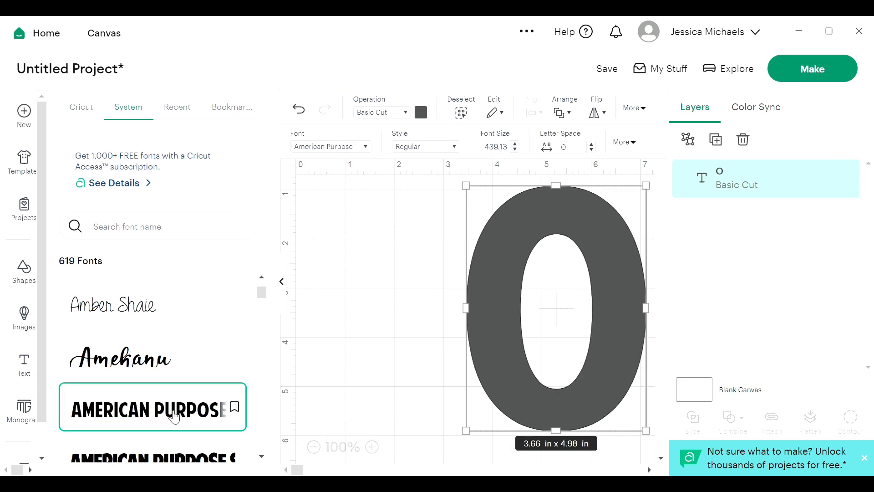
# - Move the letter to about 1 in from the canvas's left edge and 0.9 in from its top edge
pyautogui.moveTo(493, 355); pyautogui.dragTo(347, 362)
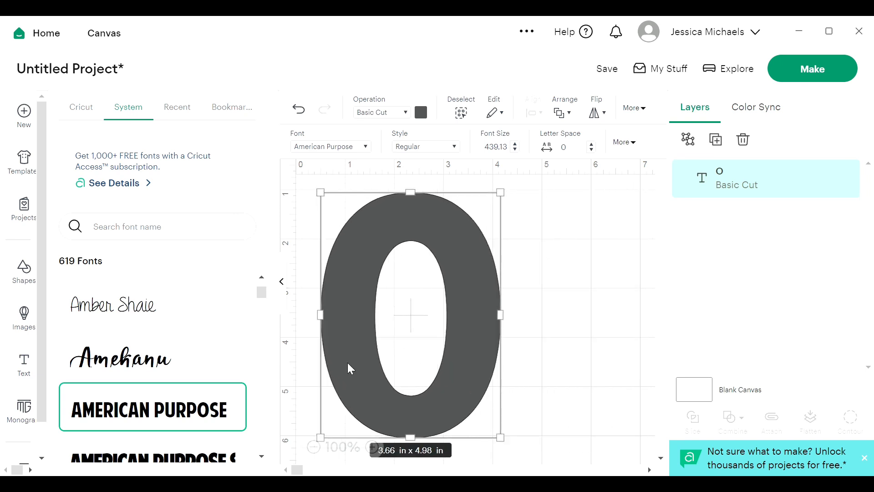
pyautogui.click(591, 343)
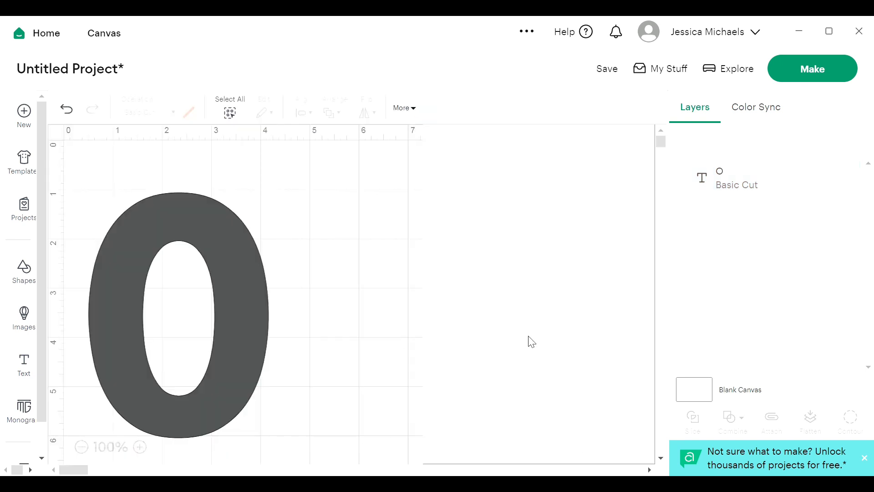
pyautogui.click(267, 297)
pyautogui.moveTo(244, 289); pyautogui.dragTo(270, 281)
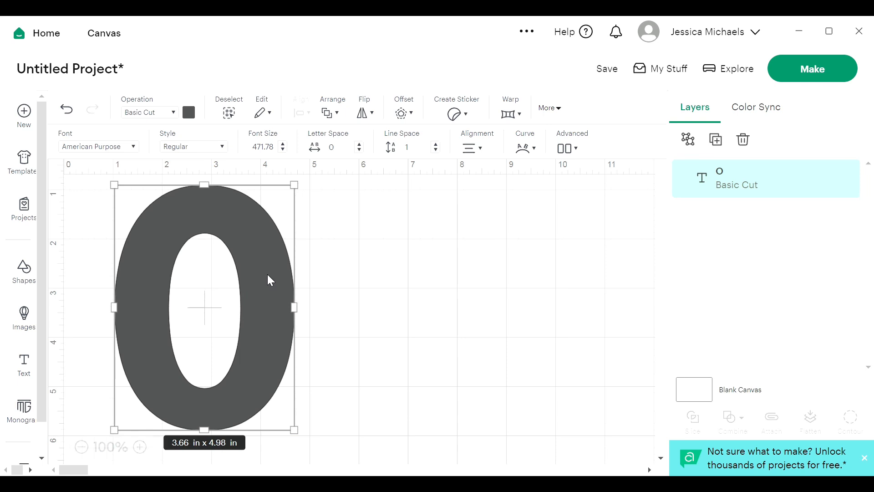
# - Add an offset of 0.13 in with rounded corners around the letter
pyautogui.click(416, 120)
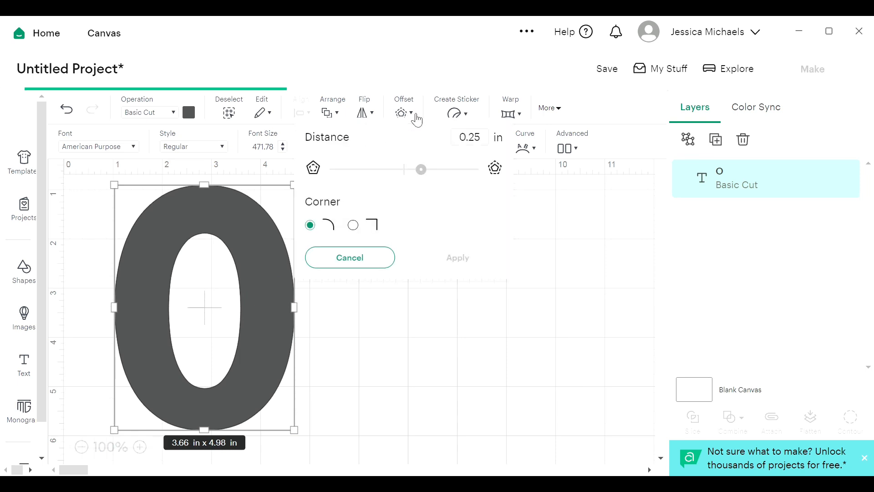
pyautogui.moveTo(423, 175)
pyautogui.mouseDown()
pyautogui.moveTo(445, 176)
pyautogui.moveTo(420, 180)
pyautogui.mouseUp()
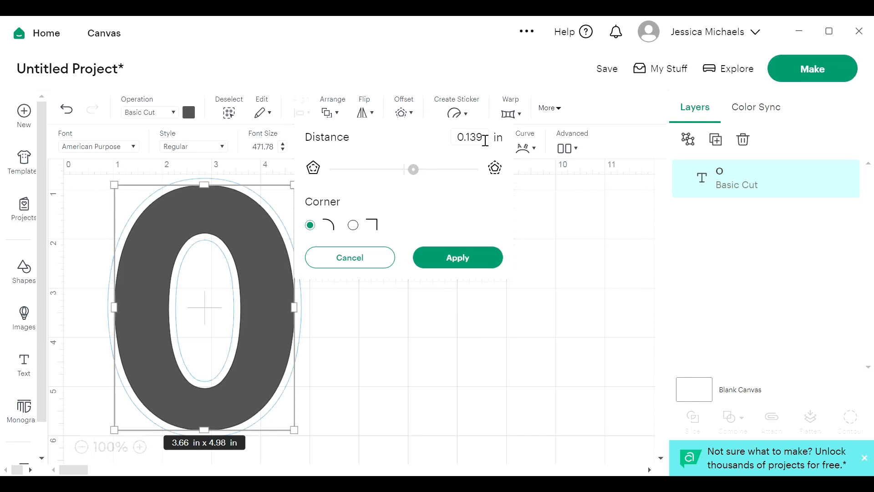
pyautogui.moveTo(476, 137); pyautogui.dragTo(491, 142)
pyautogui.write('0')
pyautogui.click(472, 258)
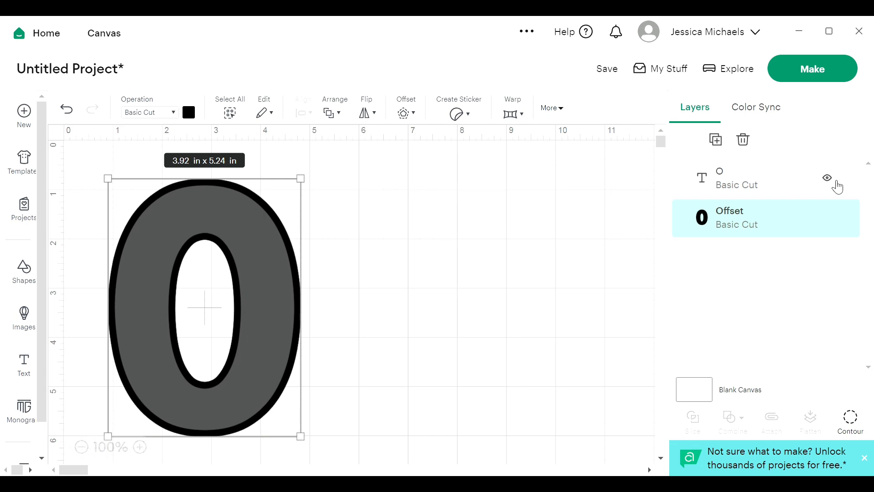
# - Hide and show the letter layer and the offset layer in turn to compare their shapes
pyautogui.click(827, 178)
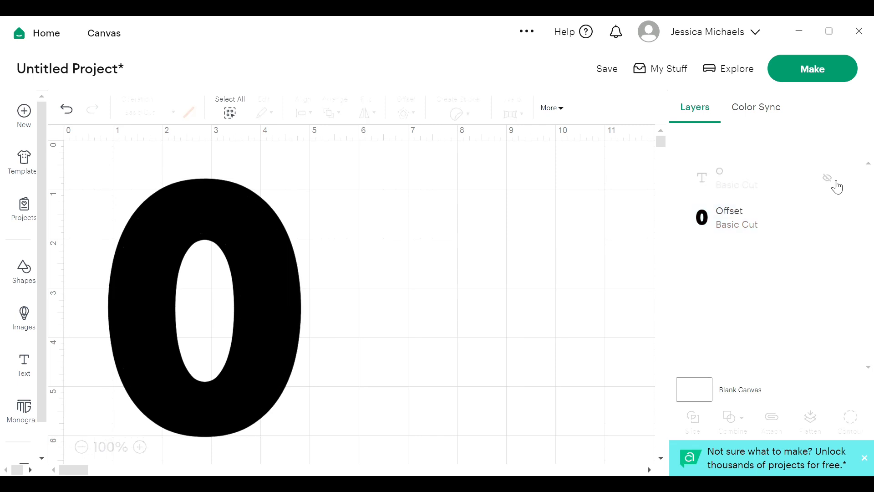
pyautogui.click(827, 178)
pyautogui.click(829, 219)
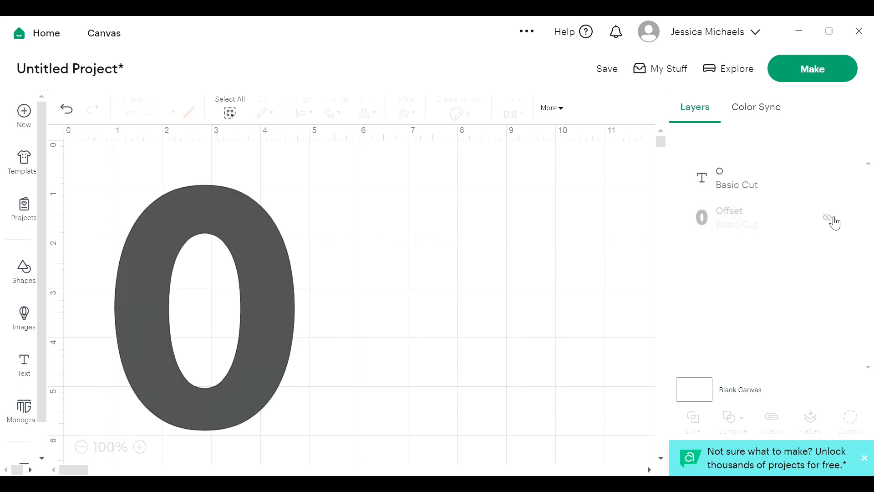
pyautogui.click(830, 219)
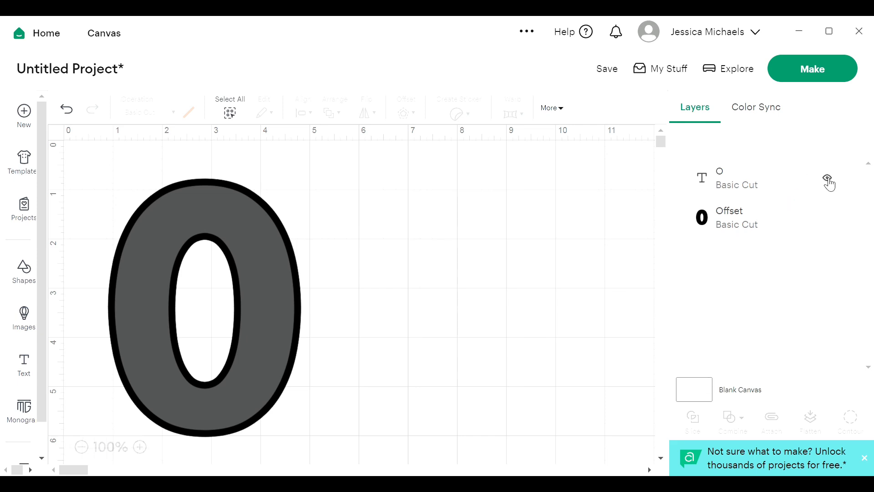
# - Slice the letter with its offset and move the grey and black solid pieces beside the remaining outline
pyautogui.moveTo(349, 168); pyautogui.dragTo(87, 435)
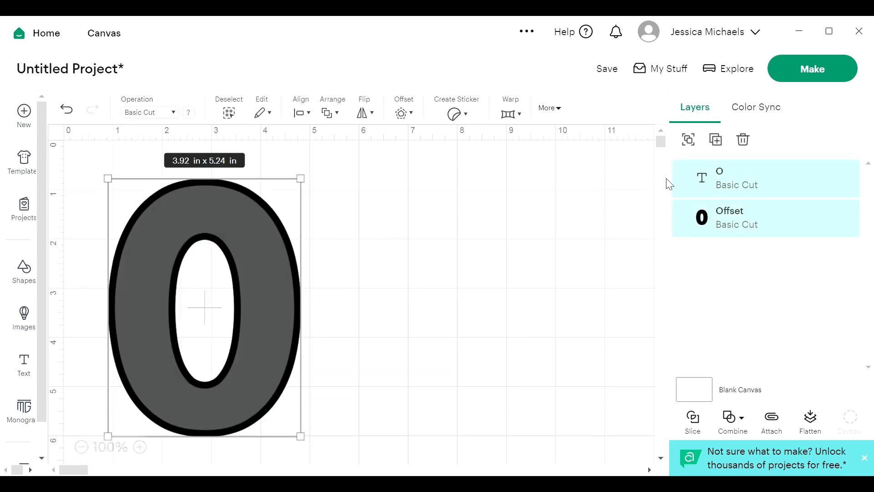
pyautogui.click(691, 430)
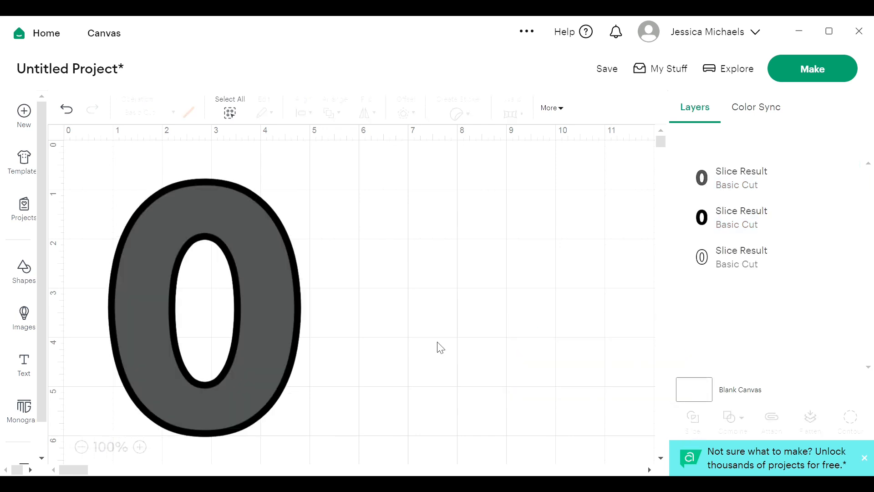
pyautogui.moveTo(275, 294); pyautogui.dragTo(504, 292)
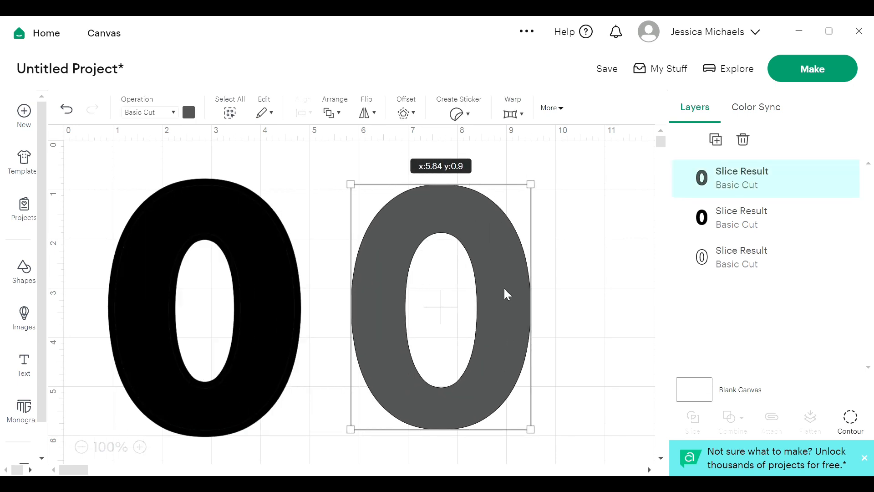
pyautogui.moveTo(275, 301); pyautogui.dragTo(517, 298)
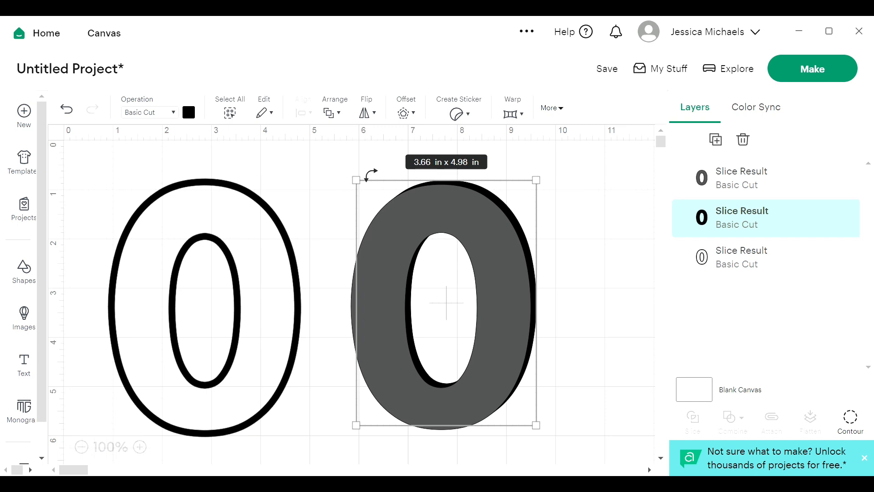
# - Delete the two solid slice pieces, and move and enlarge the remaining outline
pyautogui.moveTo(596, 159); pyautogui.dragTo(366, 399)
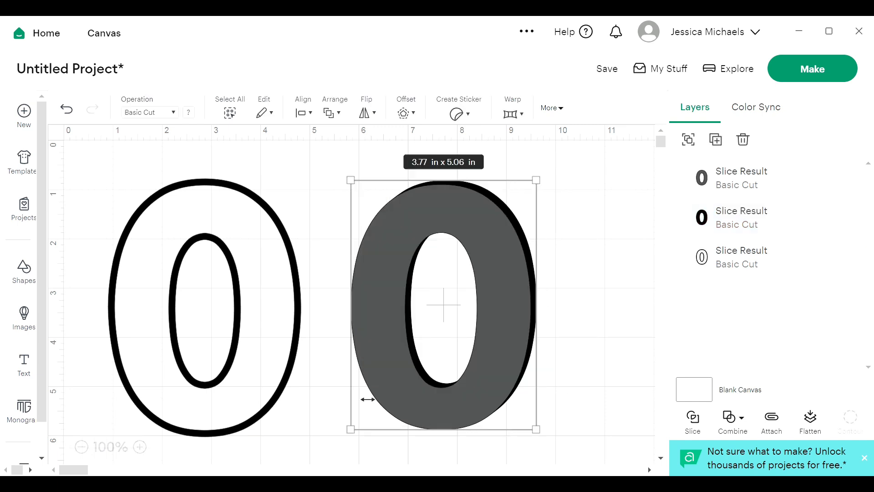
pyautogui.press('Delete')
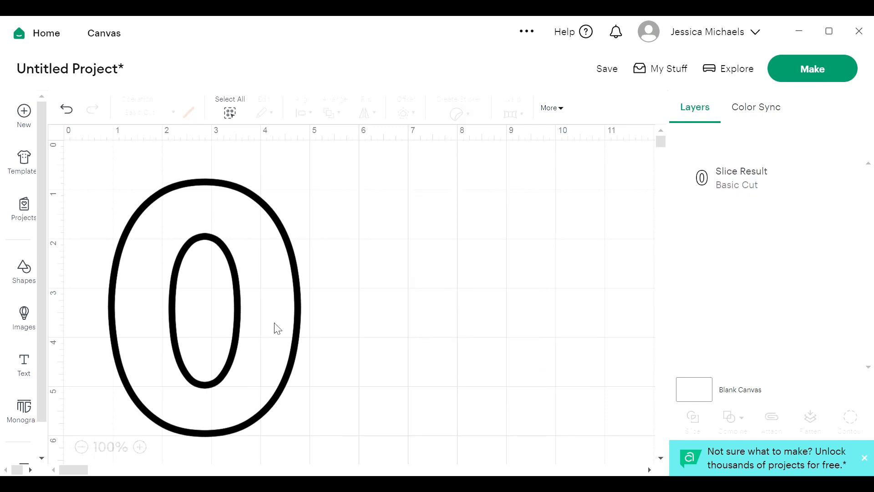
pyautogui.moveTo(276, 327); pyautogui.dragTo(359, 306)
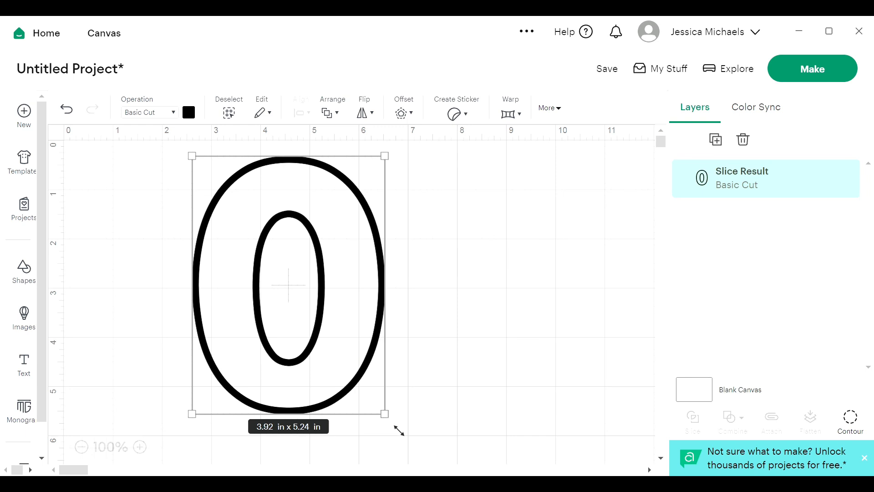
pyautogui.moveTo(398, 429); pyautogui.dragTo(431, 461)
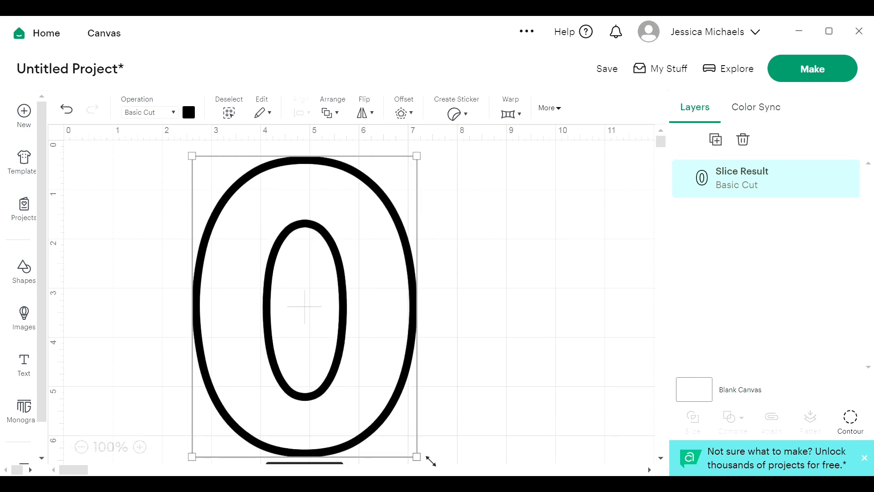
# - Undo the outline's enlargement and move, along with the deletion of the two solid pieces
pyautogui.hotkey('ctrl', 'z')
pyautogui.hotkey('ctrl', 'z')
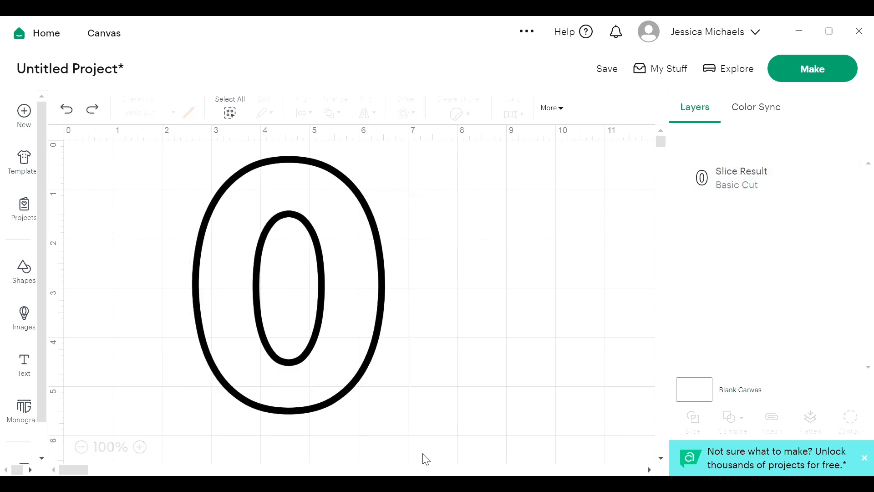
pyautogui.hotkey('ctrl', 'y')
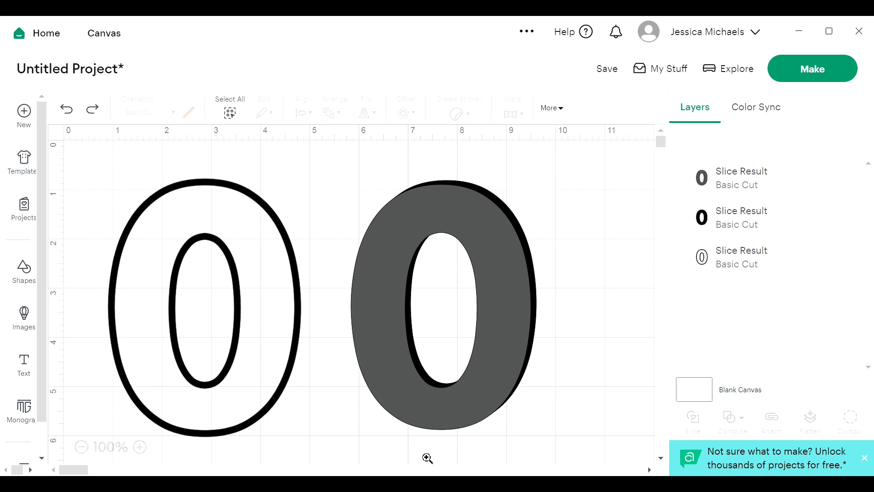
# - Shift the grey and black solid pieces apart, and delete both so only the outline is left
pyautogui.click(482, 384)
pyautogui.moveTo(484, 382)
pyautogui.mouseDown()
pyautogui.moveTo(493, 376)
pyautogui.moveTo(570, 444)
pyautogui.moveTo(521, 400)
pyautogui.moveTo(243, 381)
pyautogui.moveTo(473, 387)
pyautogui.mouseUp()
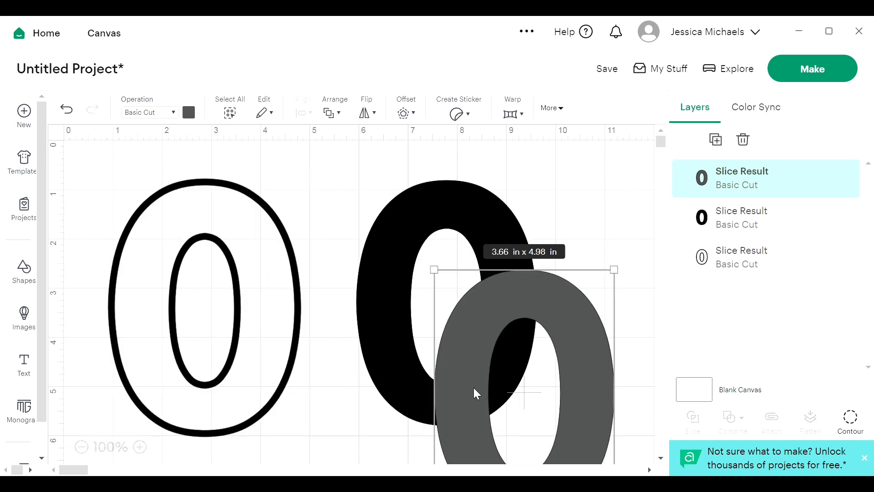
pyautogui.moveTo(385, 341); pyautogui.dragTo(424, 370)
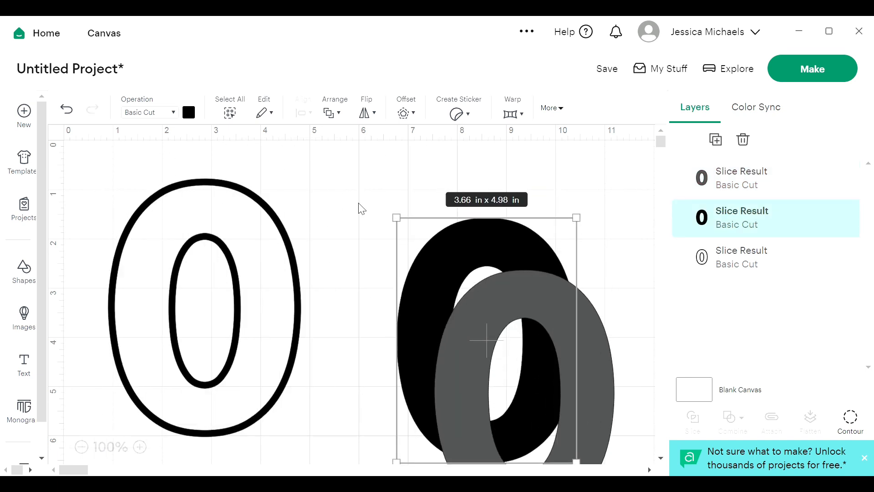
pyautogui.moveTo(358, 203); pyautogui.dragTo(583, 379)
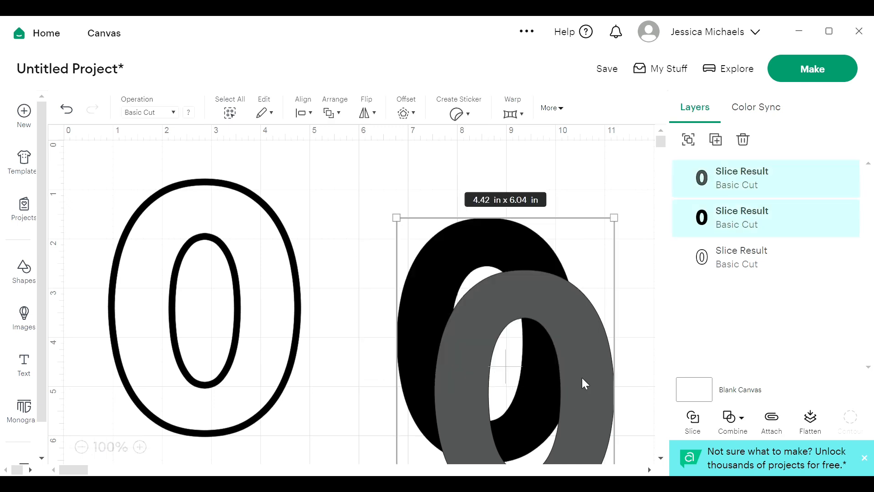
pyautogui.press('Delete')
# - Duplicate the letter outline and place the copy beside the original
pyautogui.click(260, 272)
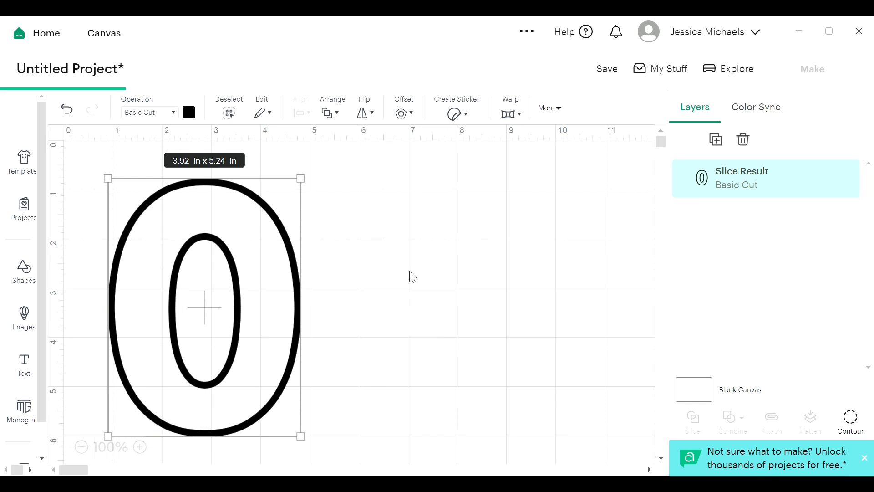
pyautogui.hotkey('ctrl', 'd')
pyautogui.moveTo(230, 245); pyautogui.dragTo(474, 255)
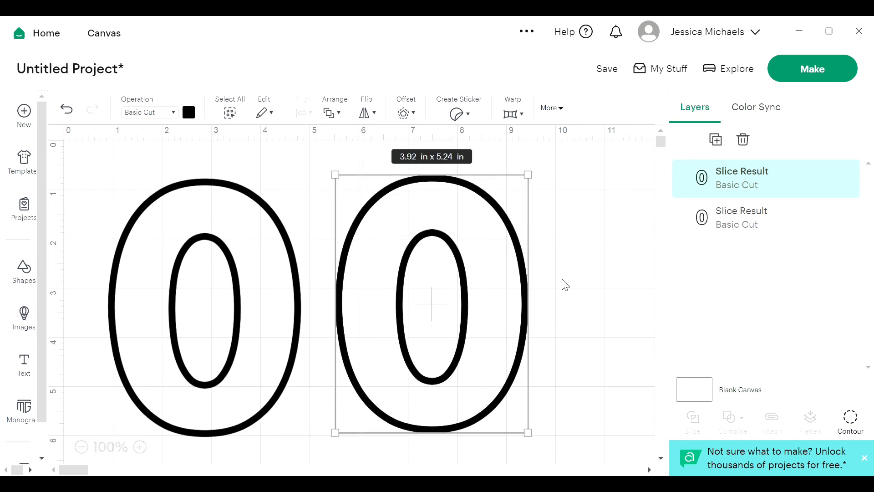
# - Hide all contours of the copied outline, and restore only its innermost oval to make a solid letter with an open centre
pyautogui.click(859, 420)
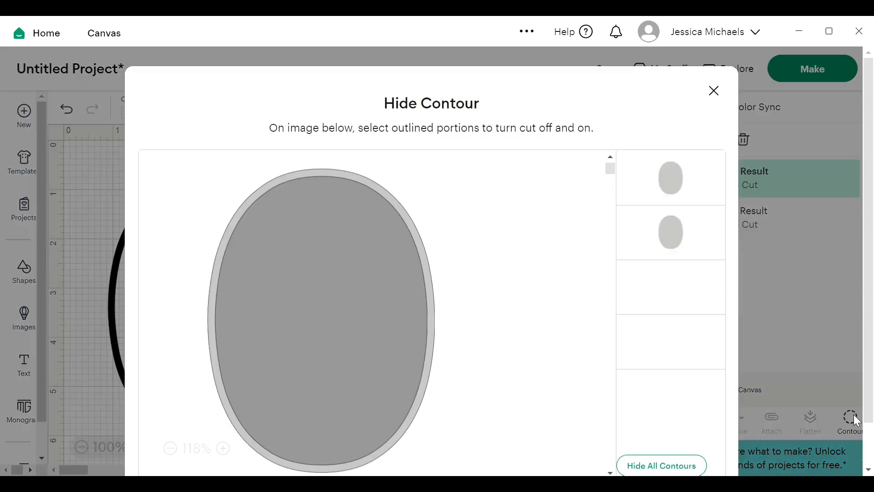
pyautogui.click(647, 466)
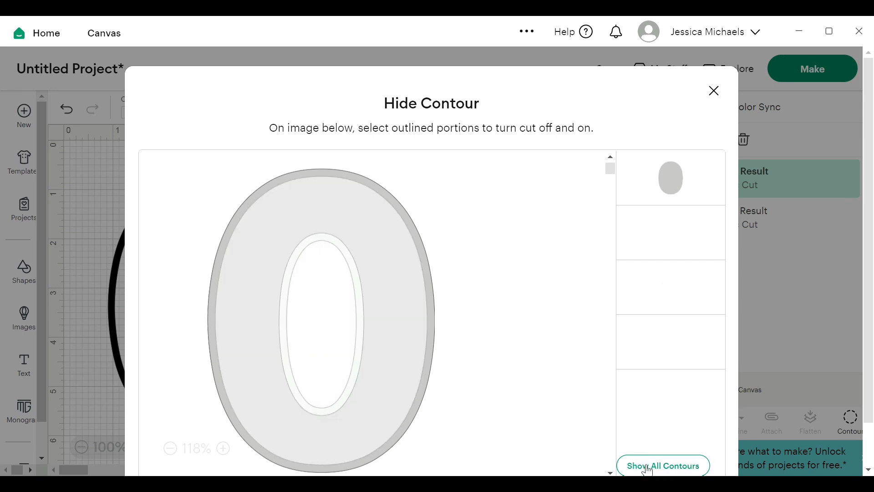
pyautogui.click(324, 332)
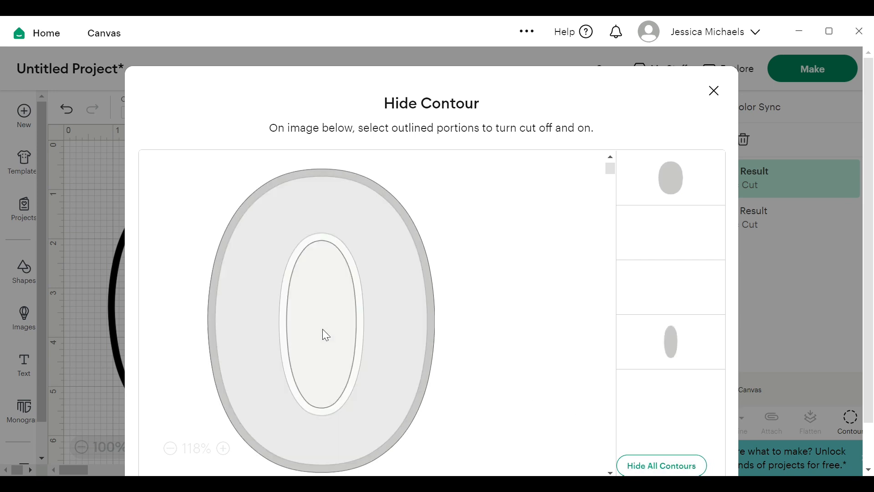
pyautogui.click(346, 332)
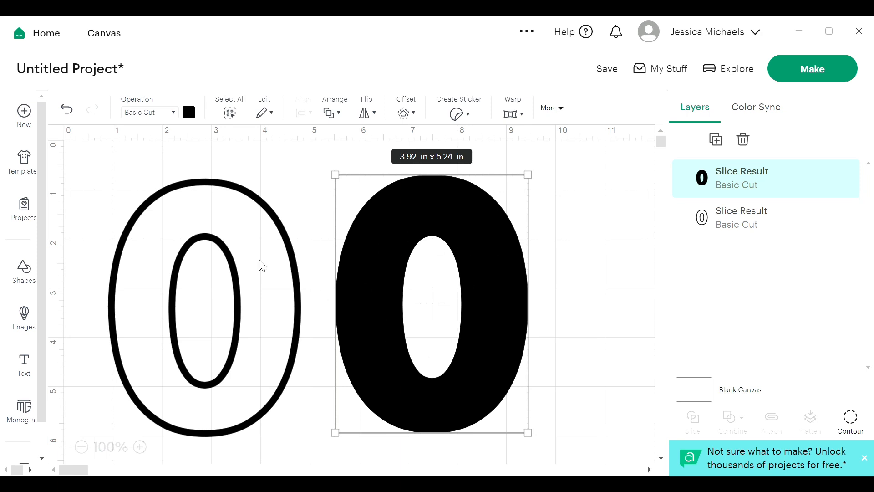
# - Shift the original outline slightly up towards the solid letter, and recolour the solid letter purple
pyautogui.moveTo(259, 263)
pyautogui.mouseDown()
pyautogui.moveTo(448, 250)
pyautogui.moveTo(491, 260)
pyautogui.moveTo(290, 267)
pyautogui.moveTo(241, 257)
pyautogui.moveTo(274, 253)
pyautogui.mouseUp()
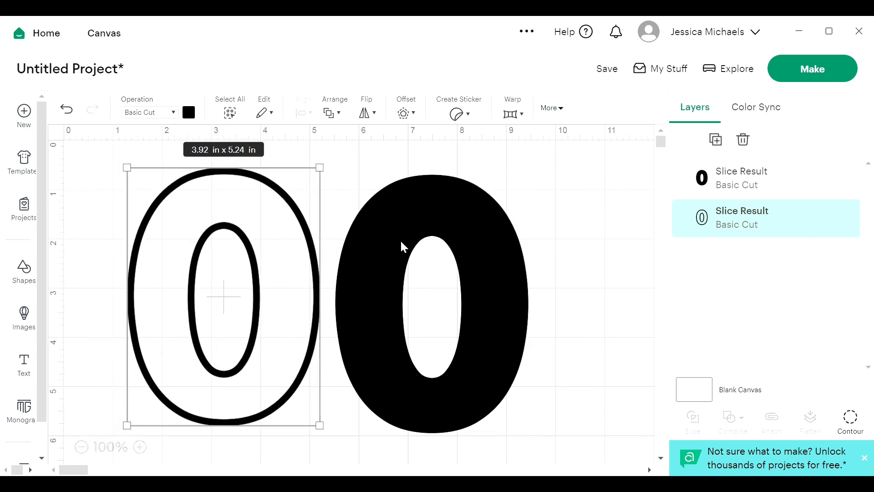
pyautogui.click(408, 230)
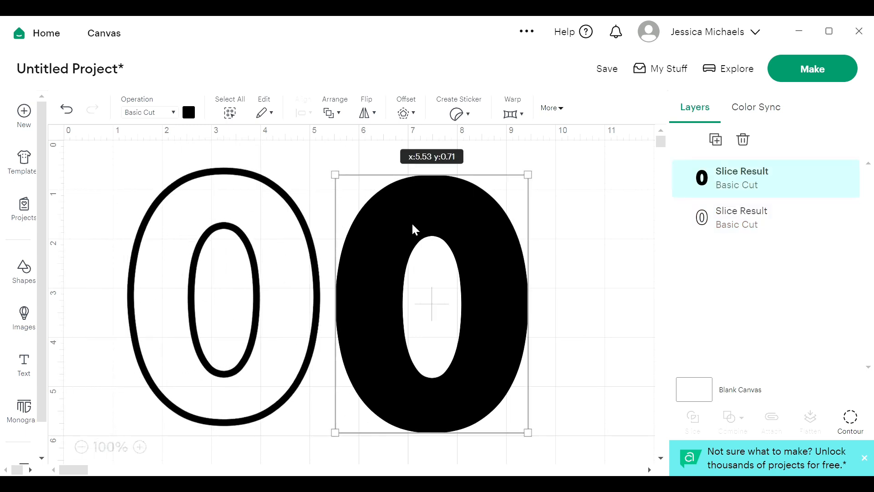
pyautogui.click(188, 113)
pyautogui.click(223, 213)
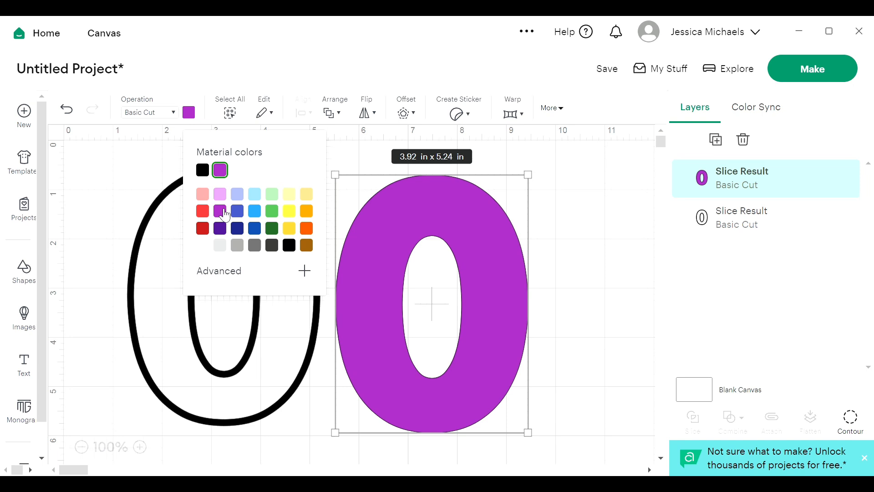
# - Place the black outline over the purple letter, reorder it in front, and nudge it so their edges align
pyautogui.click(313, 336)
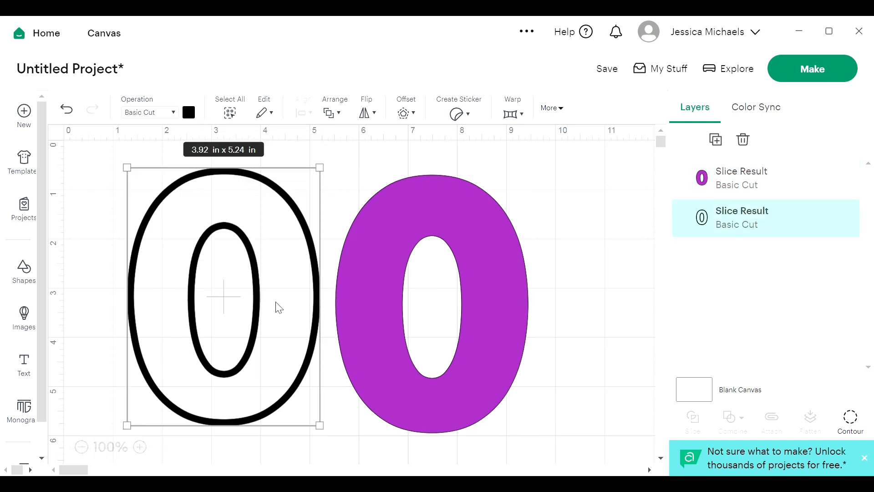
pyautogui.moveTo(276, 302); pyautogui.dragTo(483, 309)
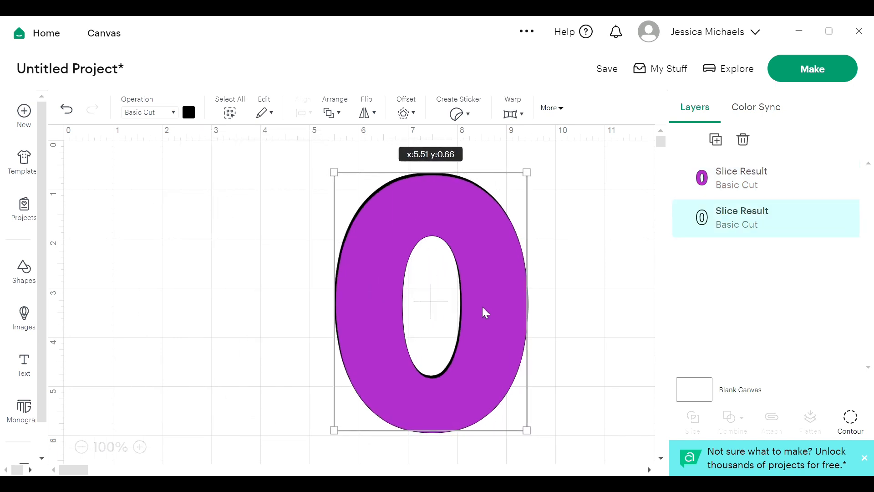
pyautogui.moveTo(747, 223); pyautogui.dragTo(742, 174)
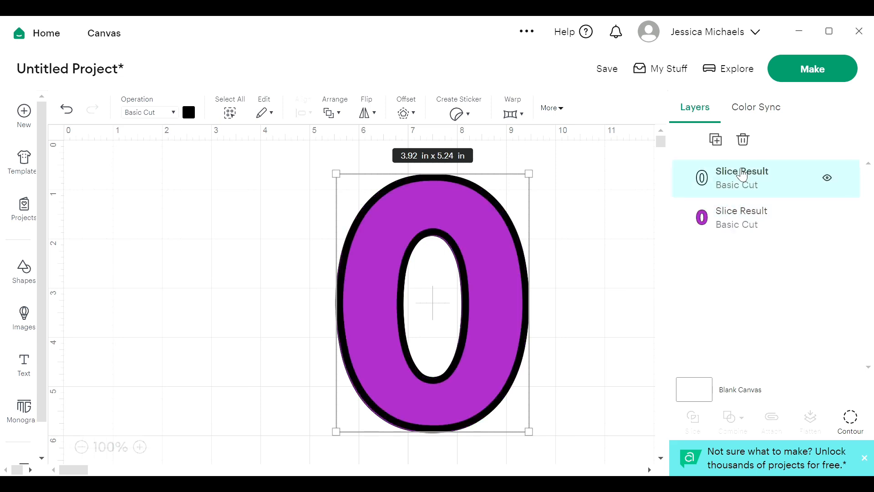
pyautogui.moveTo(504, 284); pyautogui.dragTo(504, 287)
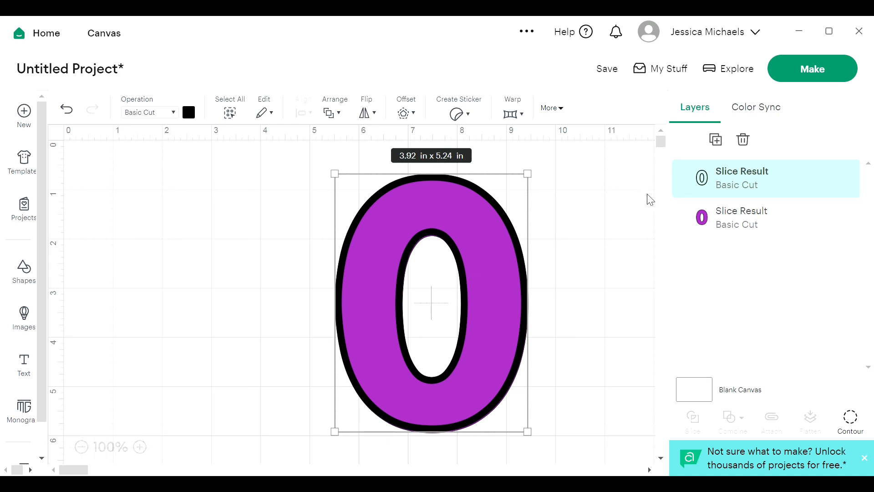
pyautogui.click(605, 289)
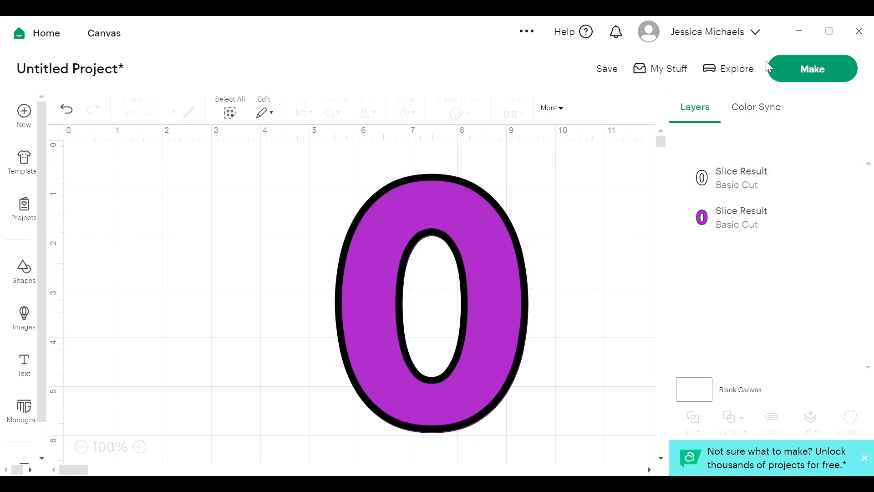
# - Send the design to mat preparation without saving the project, and show the second mat with the purple letter
pyautogui.click(793, 61)
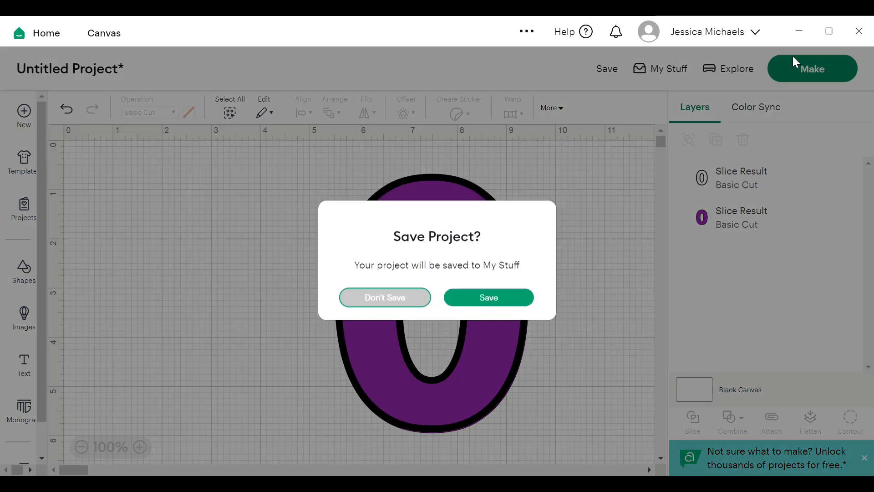
pyautogui.click(421, 302)
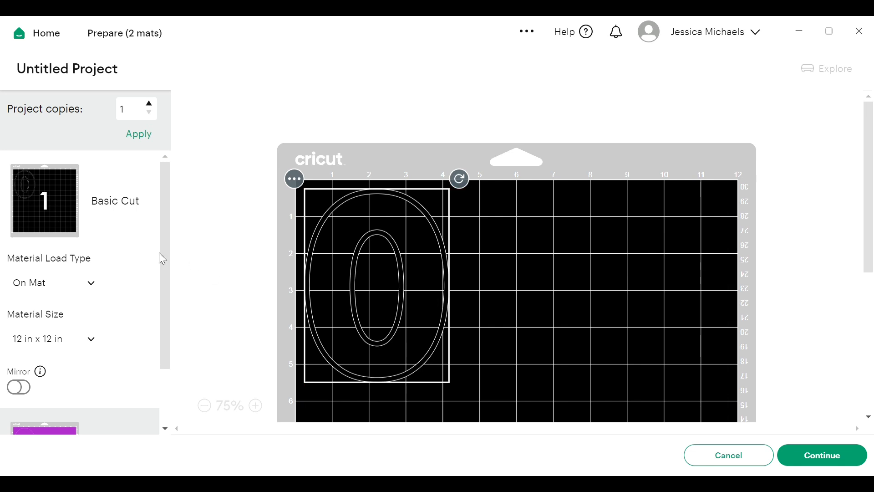
pyautogui.moveTo(164, 258); pyautogui.dragTo(172, 361)
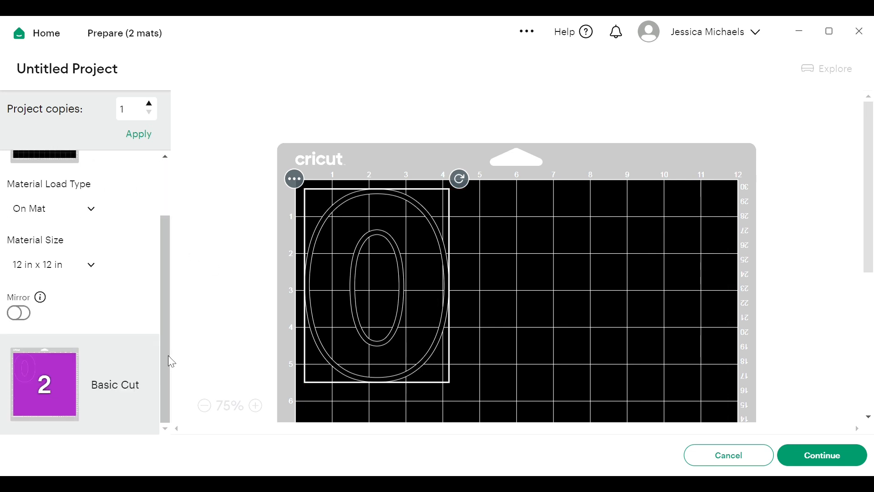
pyautogui.click(129, 365)
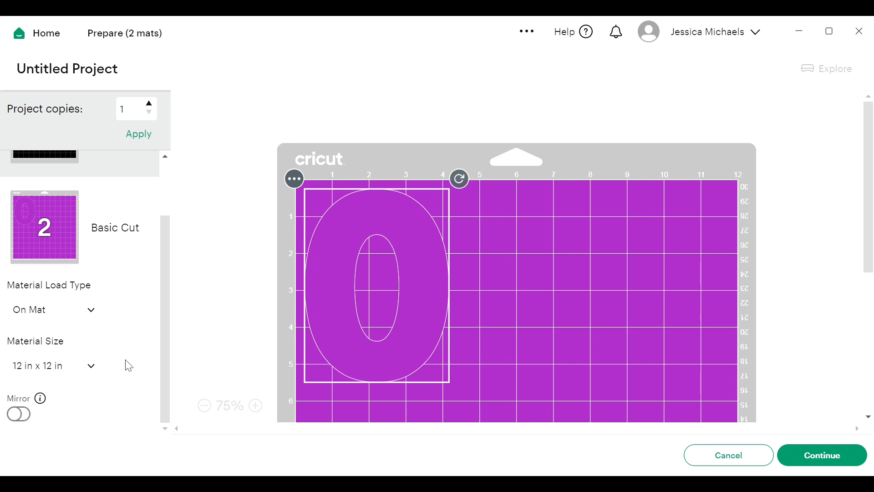